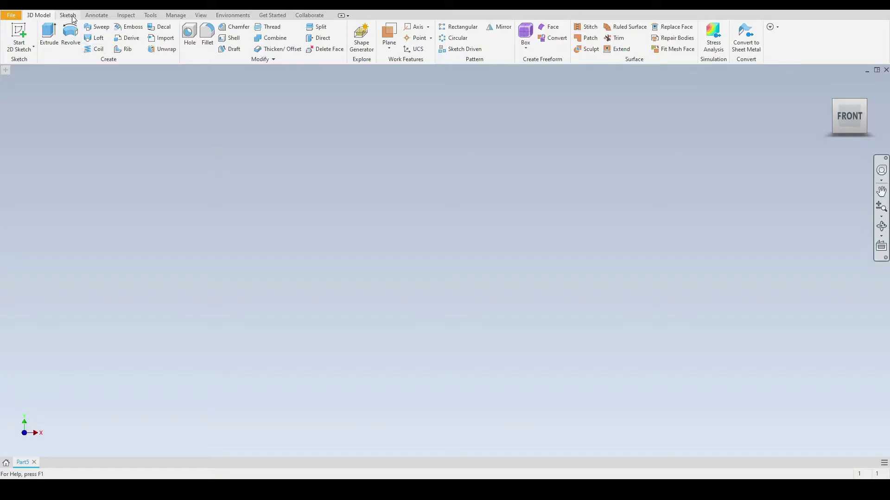
- Show the Sketch ribbon's drawing tools for the empty part Part5
click(72, 18)
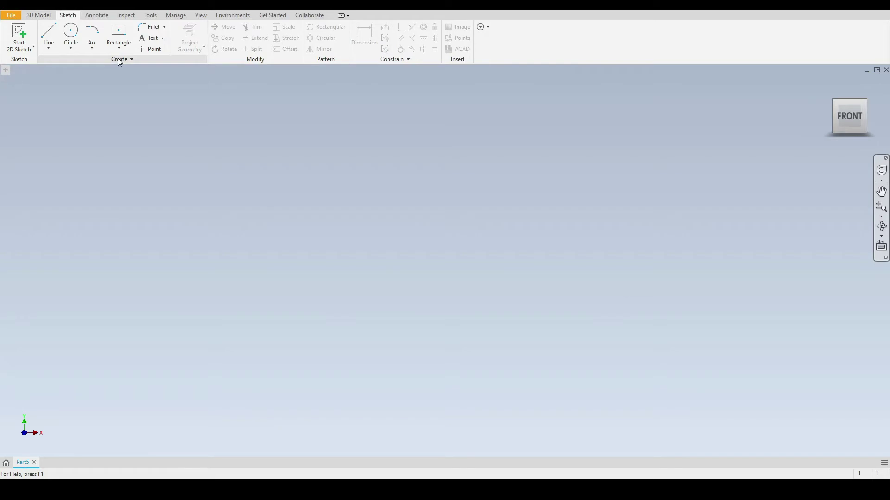
- Draw a three-point arc on the front origin plane with a radius of 12
click(93, 49)
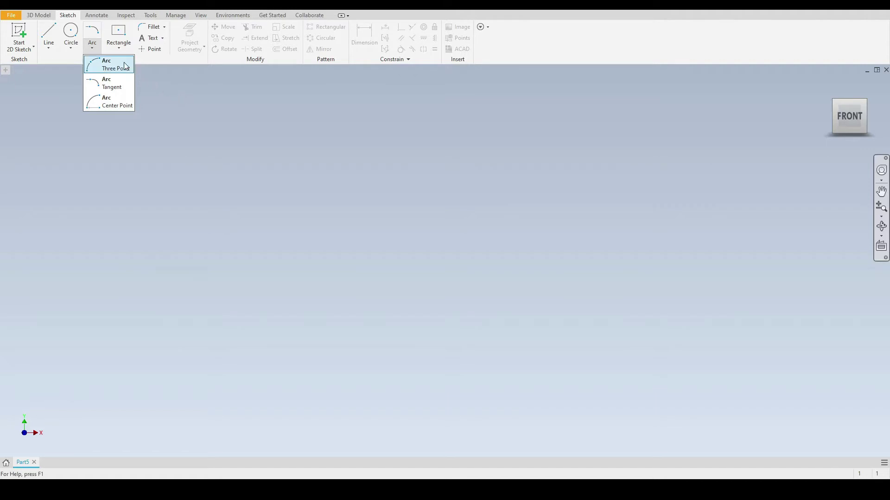
click(110, 65)
click(392, 146)
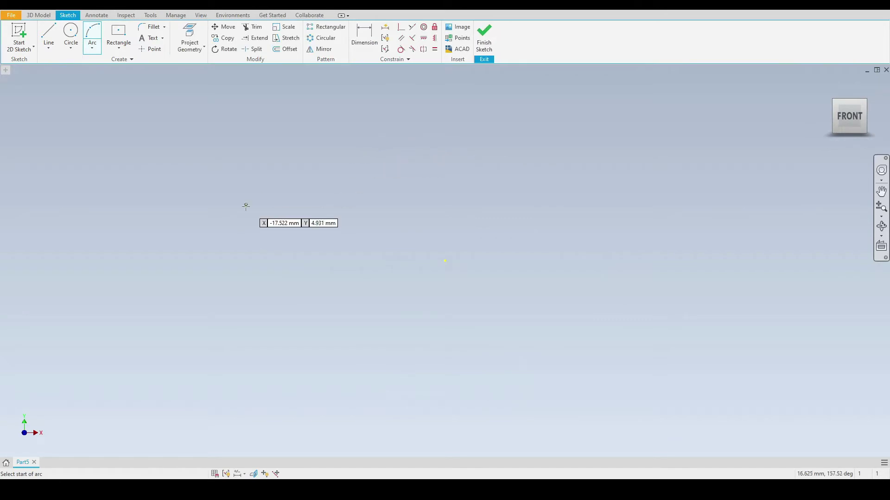
click(195, 206)
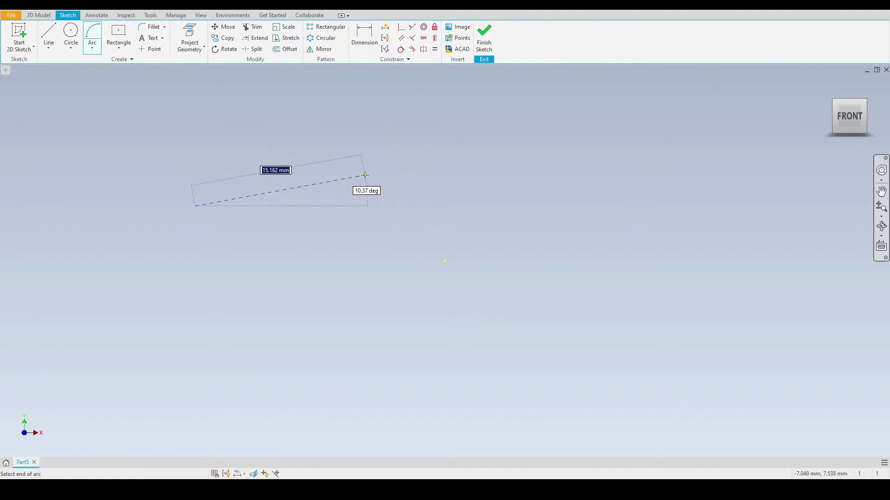
click(362, 176)
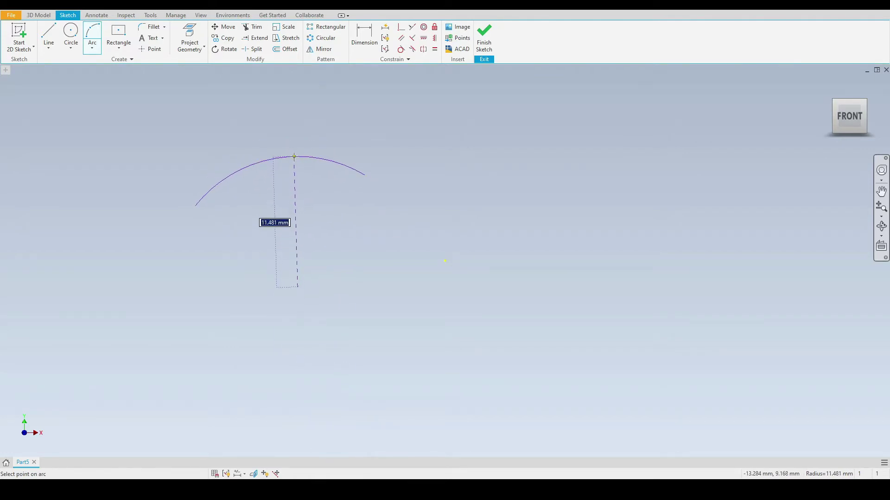
text(12)
key(Return)
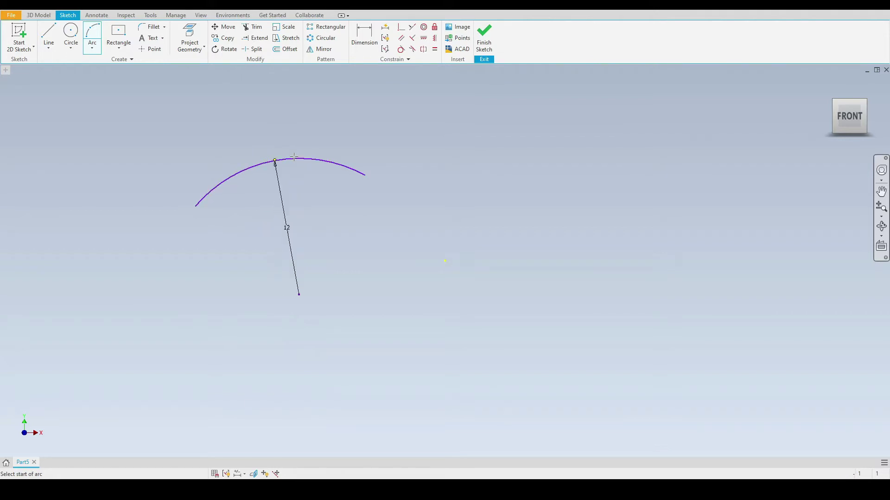
key(Escape)
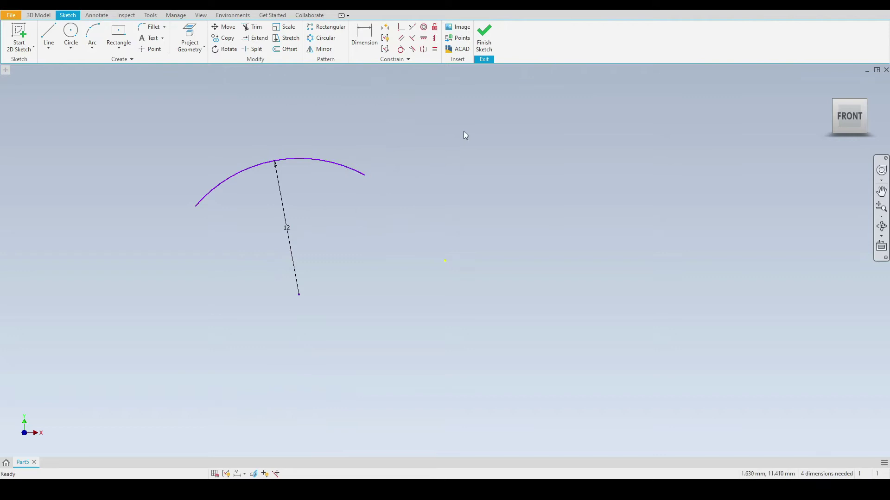
- Draw a 25 mm horizontal line beside the arc
mouse_move(546, 163)
middle_down()
mouse_move(455, 222)
mouse_move(378, 256)
middle_up()
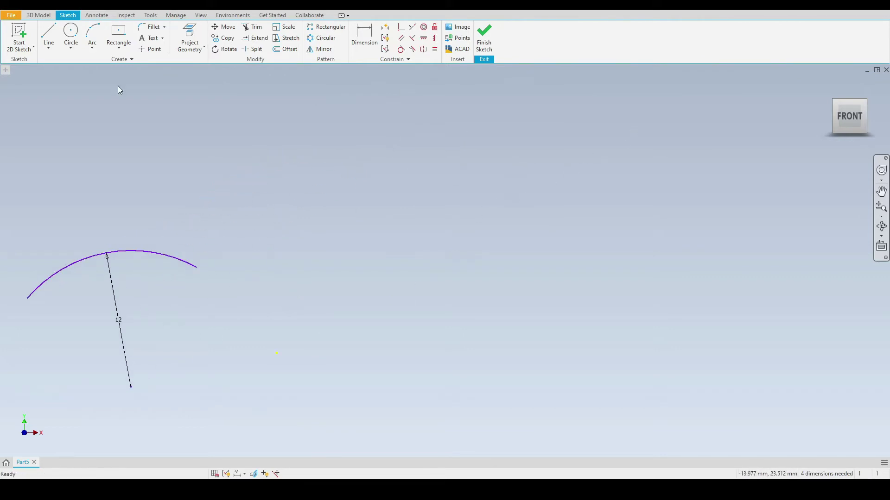
click(93, 48)
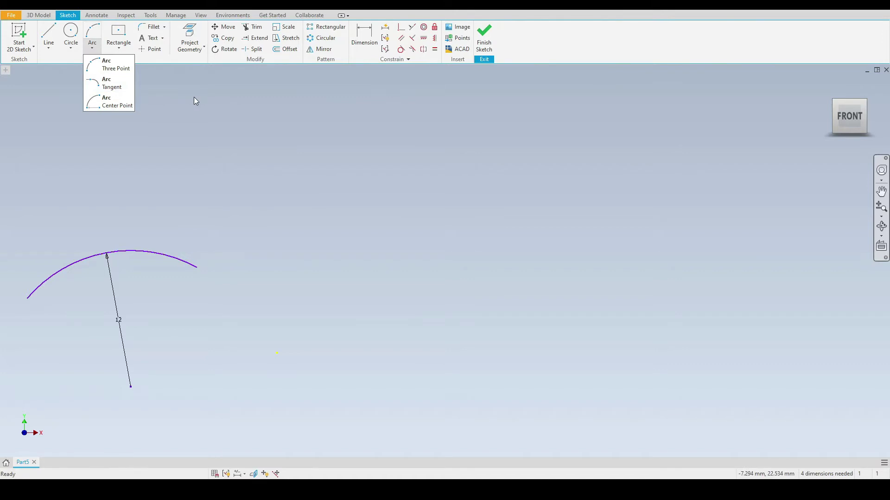
click(209, 119)
click(49, 37)
middle_drag(330, 107, 280, 173)
click(272, 168)
text(25)
key(Return)
click(285, 49)
- Offset the line by 8 mm to make a parallel copy below it
click(361, 167)
text(8)
key(Return)
right_click(202, 143)
click(175, 124)
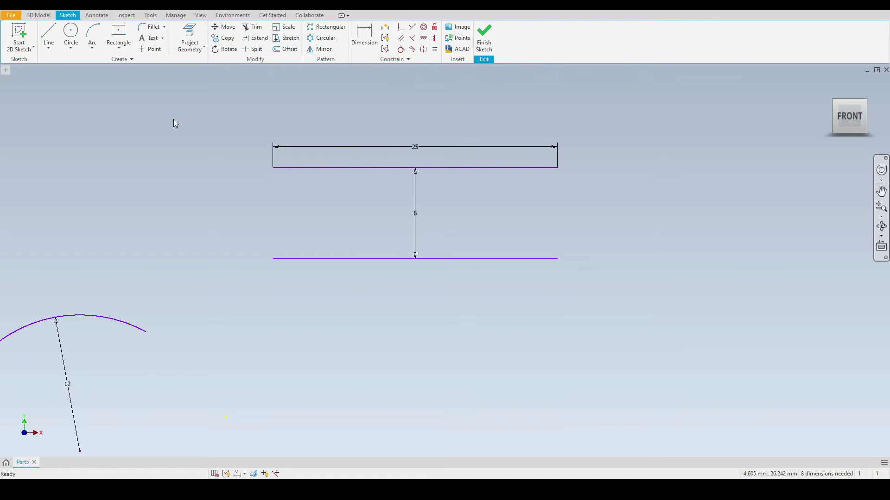
- Join the left ends of the two lines with a tangent semicircular arc
click(92, 46)
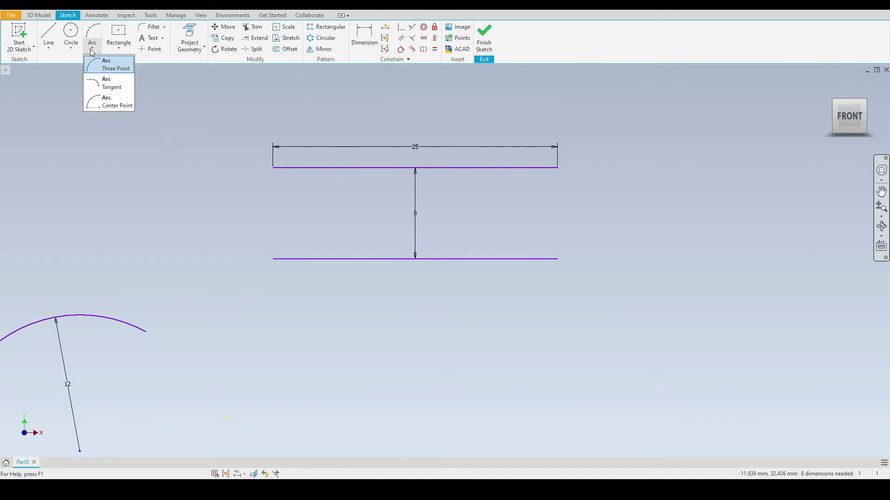
click(125, 88)
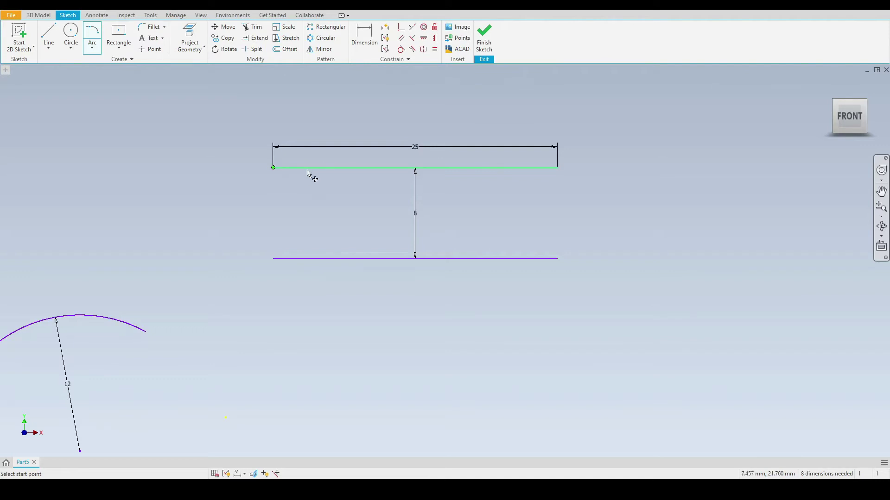
click(273, 167)
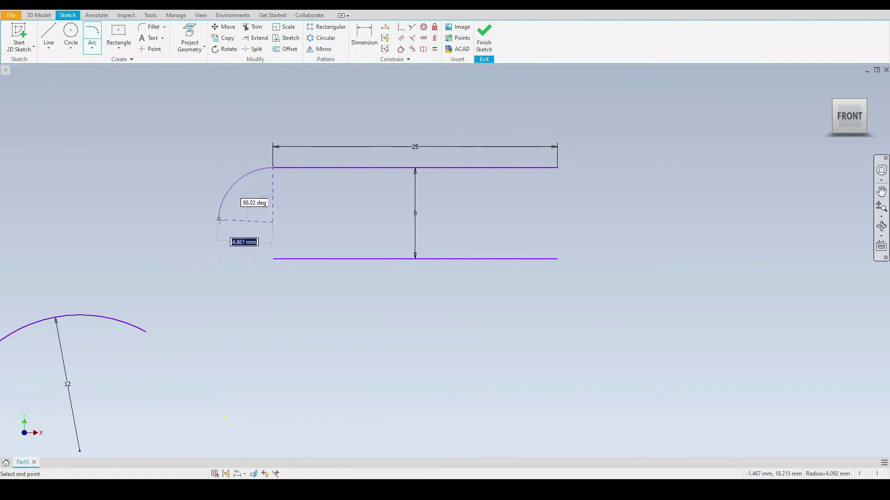
click(273, 258)
right_click(325, 204)
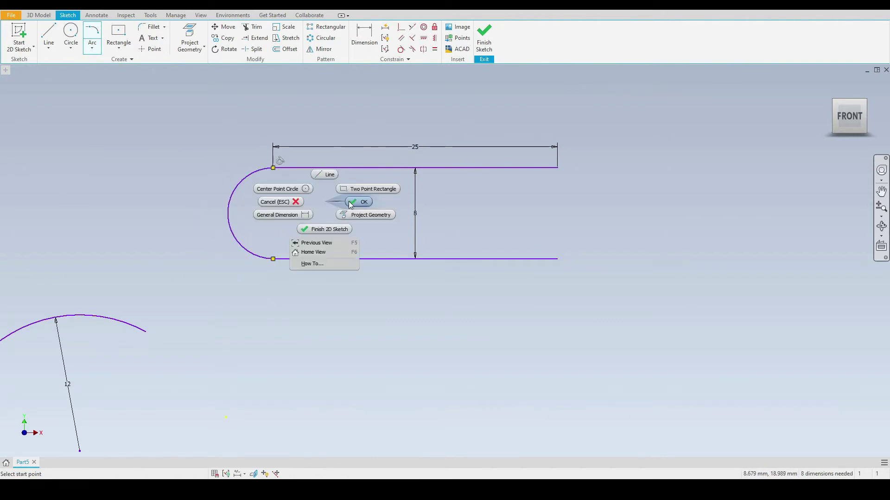
click(356, 204)
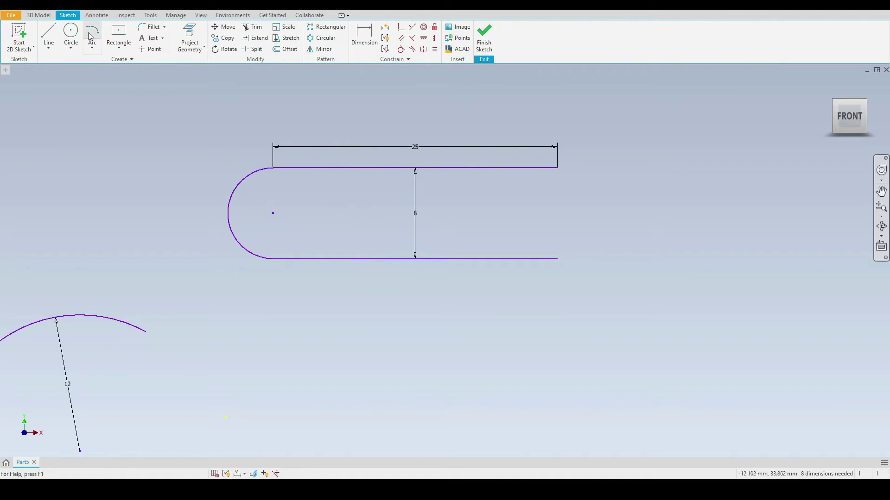
- Join the right ends with a second arc to close the rounded slot
click(553, 258)
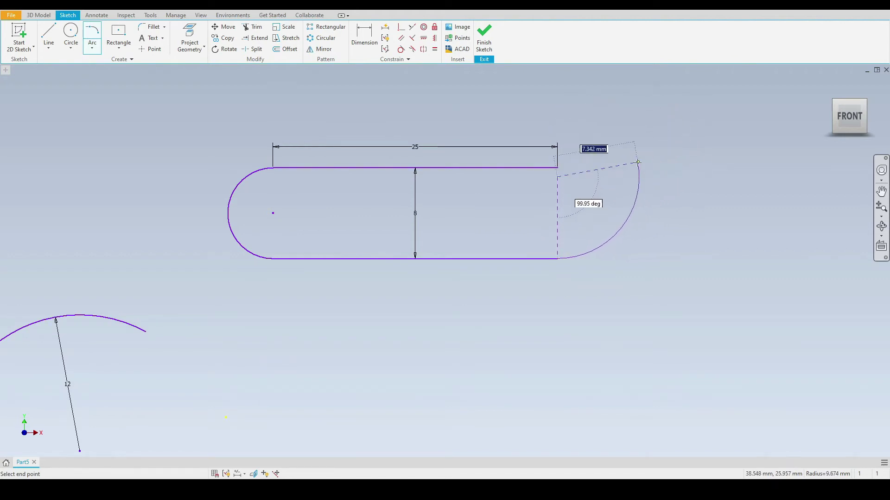
click(557, 167)
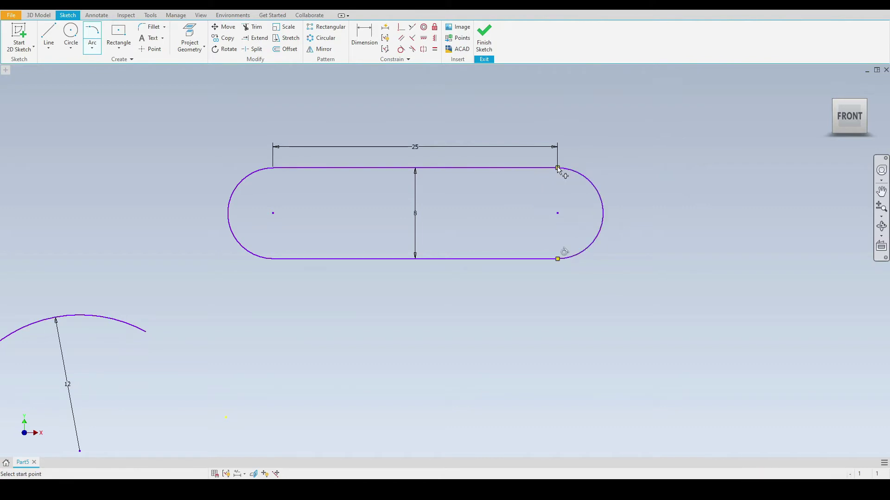
key(Escape)
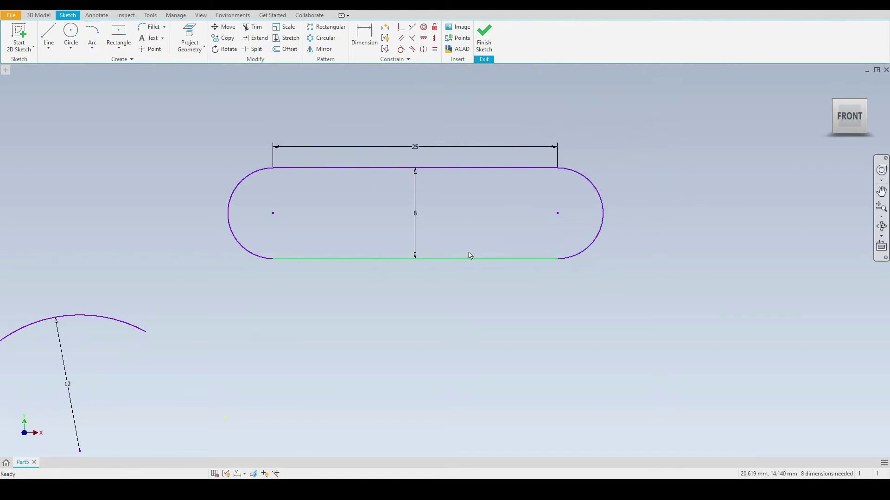
middle_drag(669, 202, 508, 187)
click(95, 51)
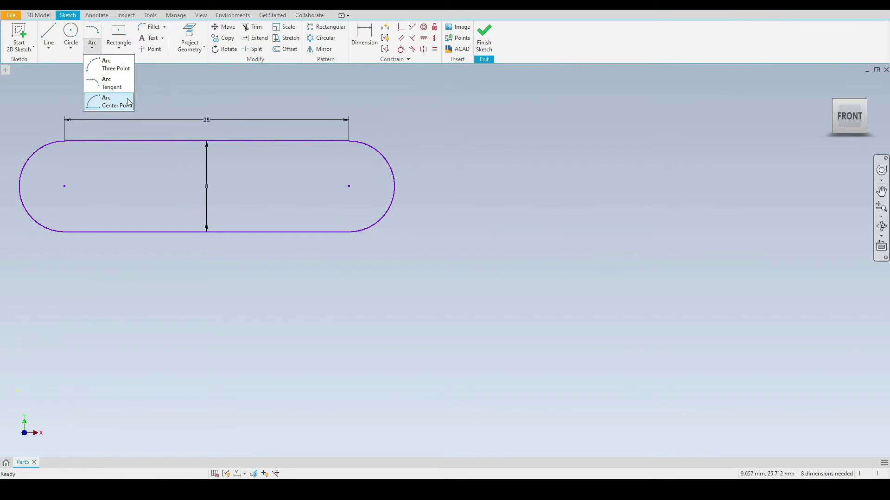
- Draw a center-point arc below the slot with radius 8, starting at 0° and sweeping 150°
click(111, 102)
mouse_move(417, 299)
middle_down()
mouse_move(431, 260)
mouse_move(411, 241)
middle_up()
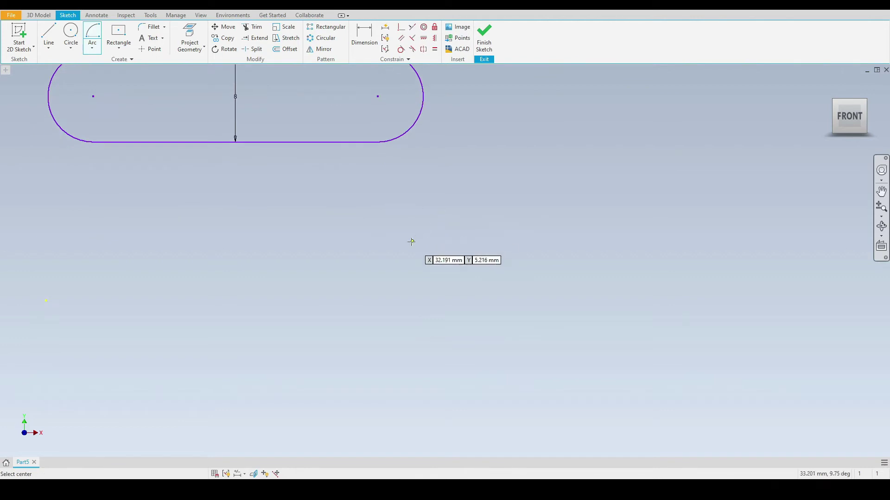
click(436, 283)
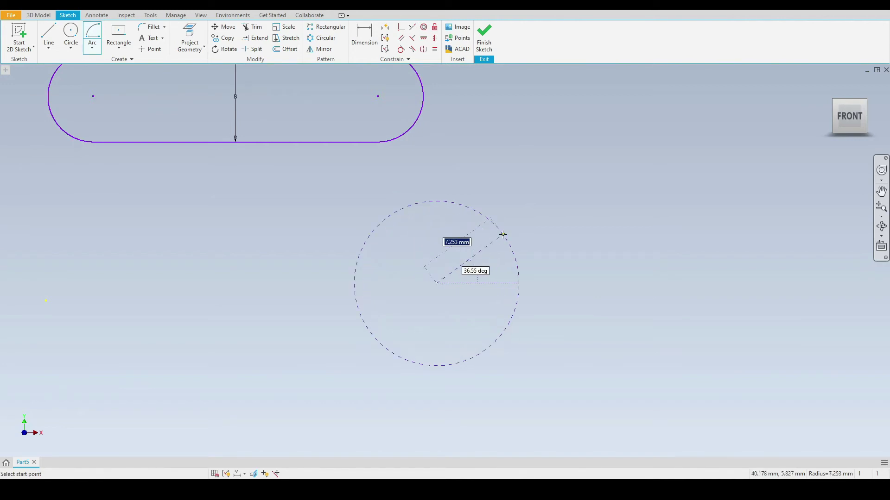
text(8)
key(Tab)
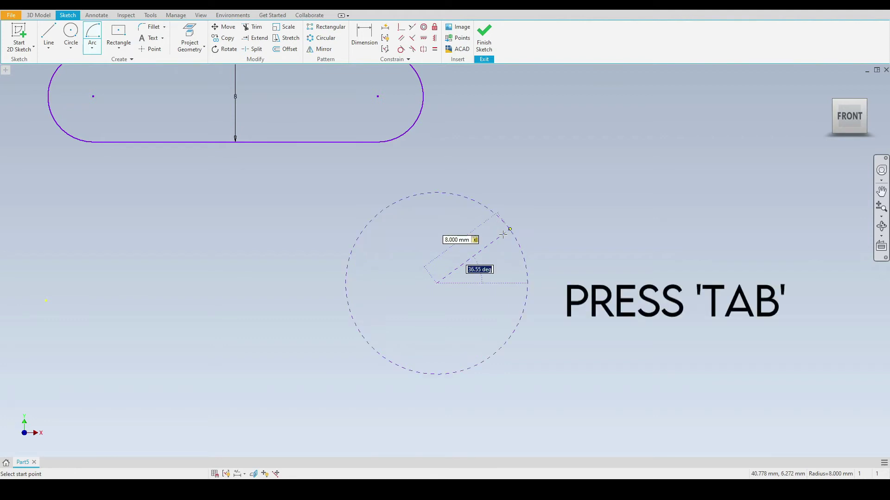
text(0)
key(Return)
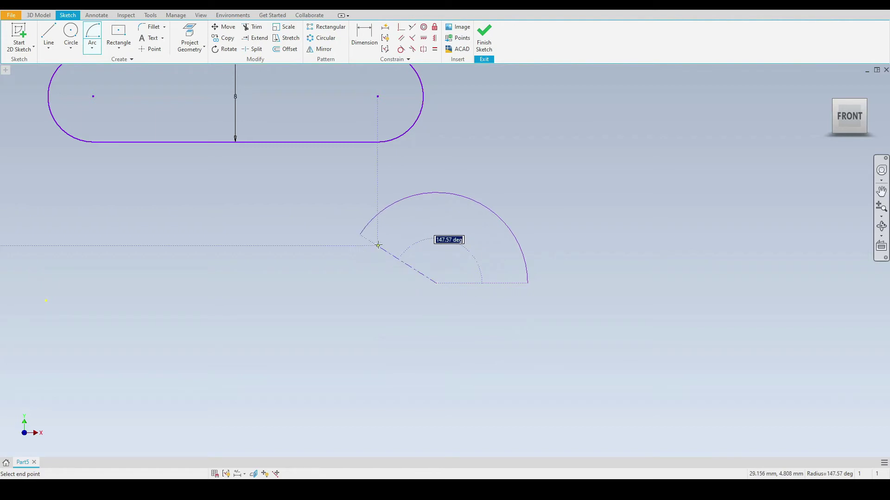
text(150)
key(Return)
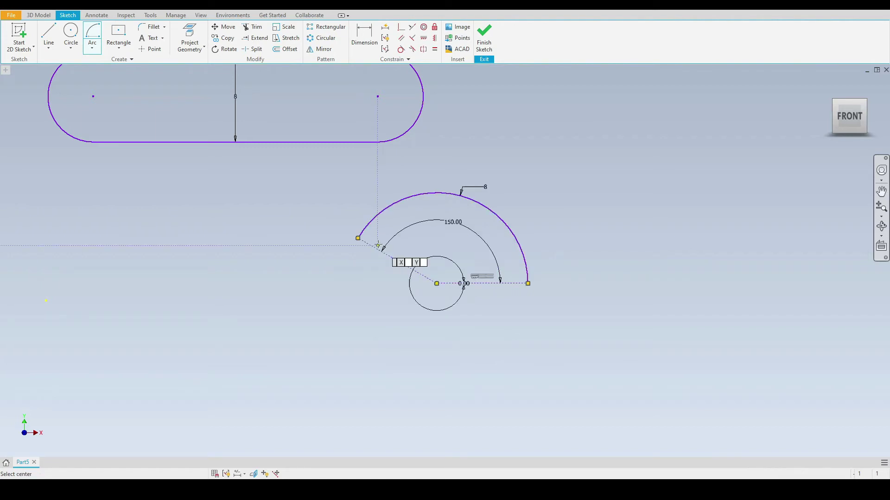
right_click(560, 168)
click(602, 168)
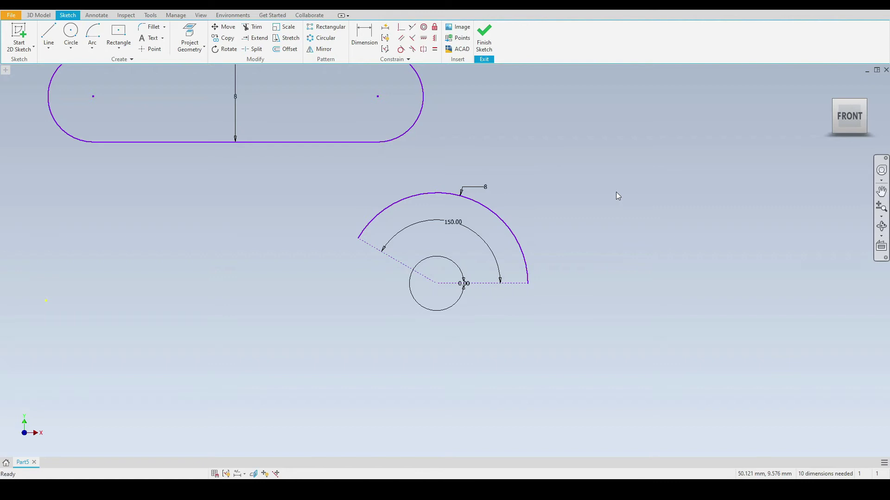
middle_drag(612, 181, 626, 259)
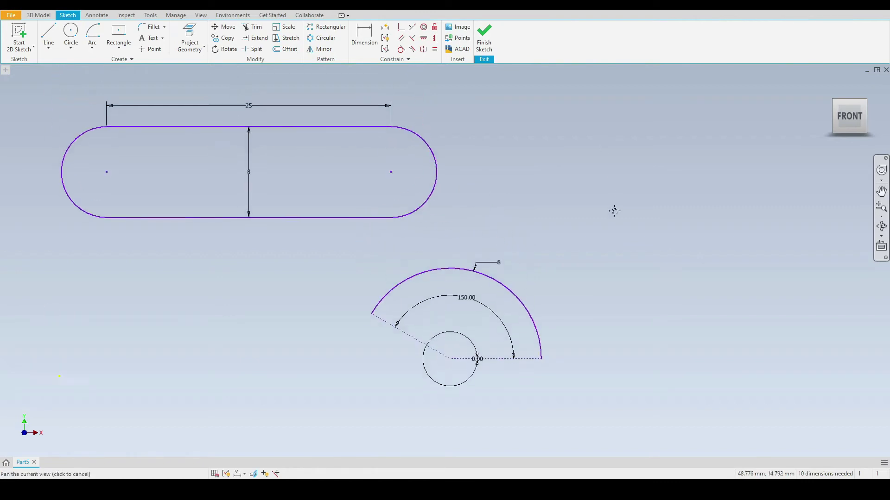
click(93, 52)
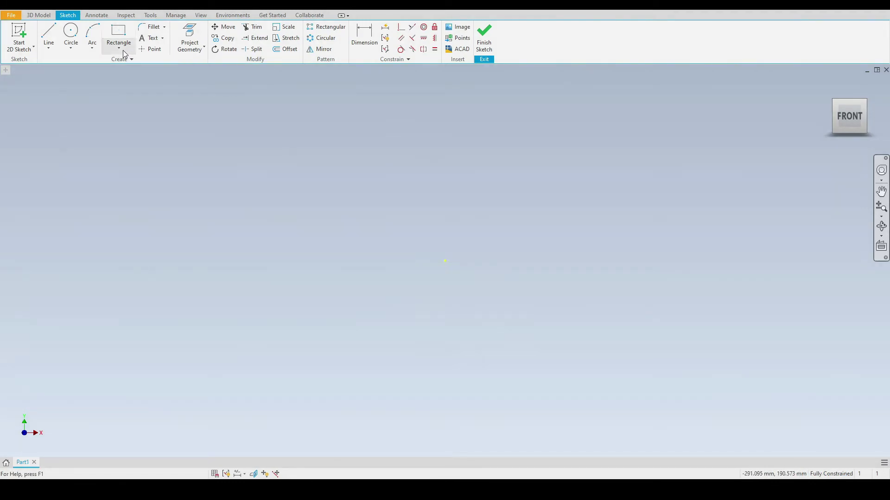
- Show the list of rectangle drawing methods in the Create panel
click(119, 49)
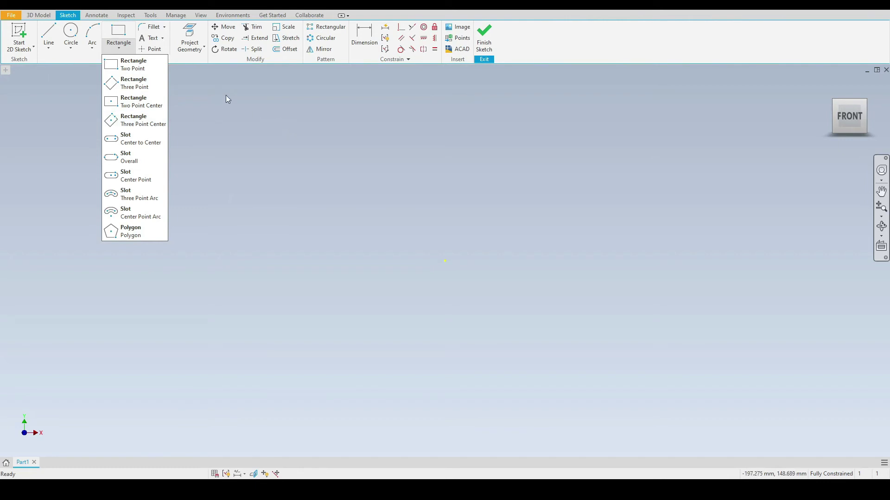
- Draw a two-point rectangle 150 mm wide by 75 mm tall
click(154, 69)
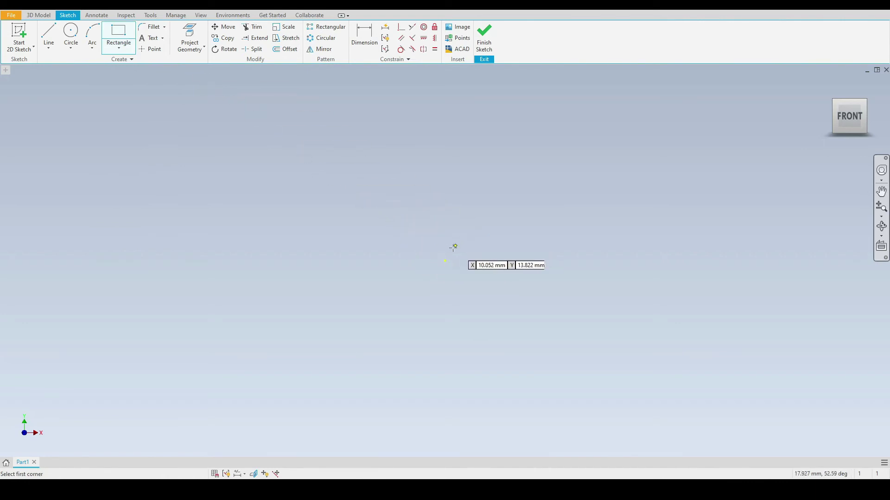
click(445, 261)
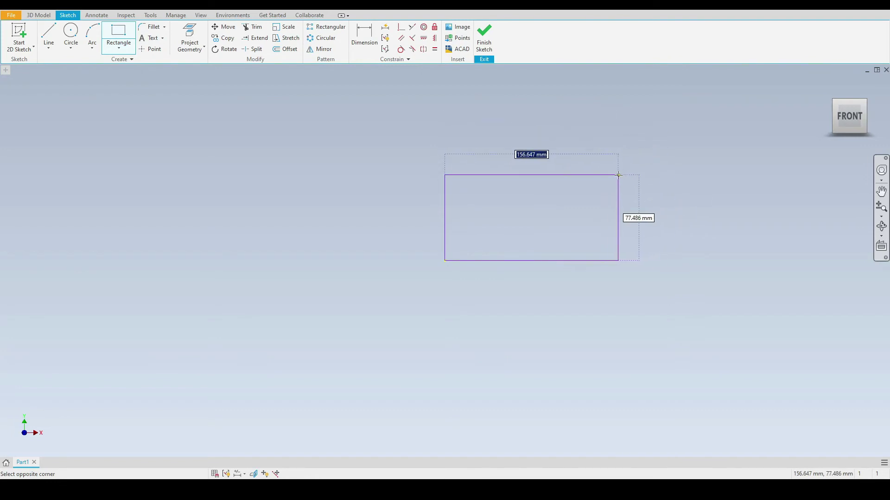
text(150)
key(Tab)
text(75)
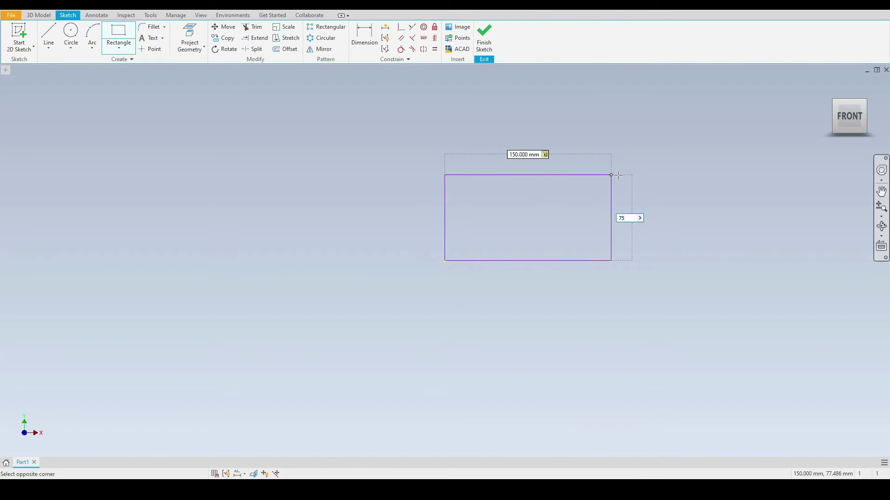
key(Return)
right_click(370, 141)
click(397, 145)
middle_drag(716, 154, 383, 203)
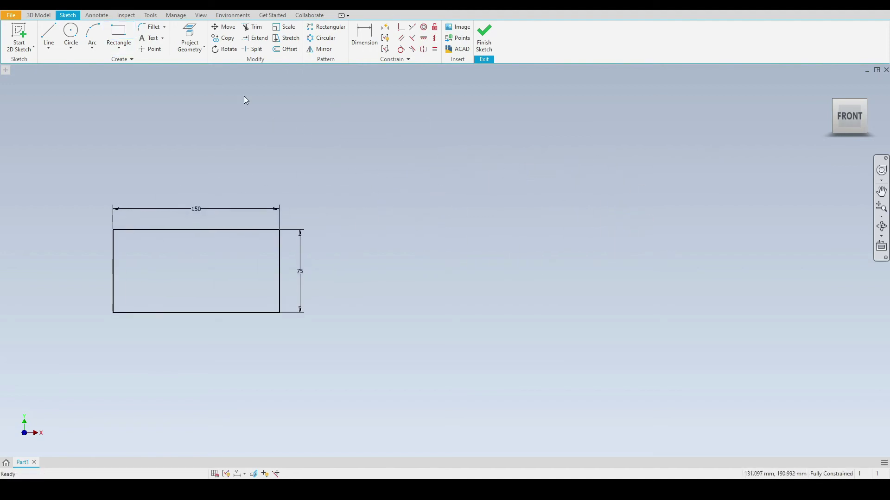
click(119, 49)
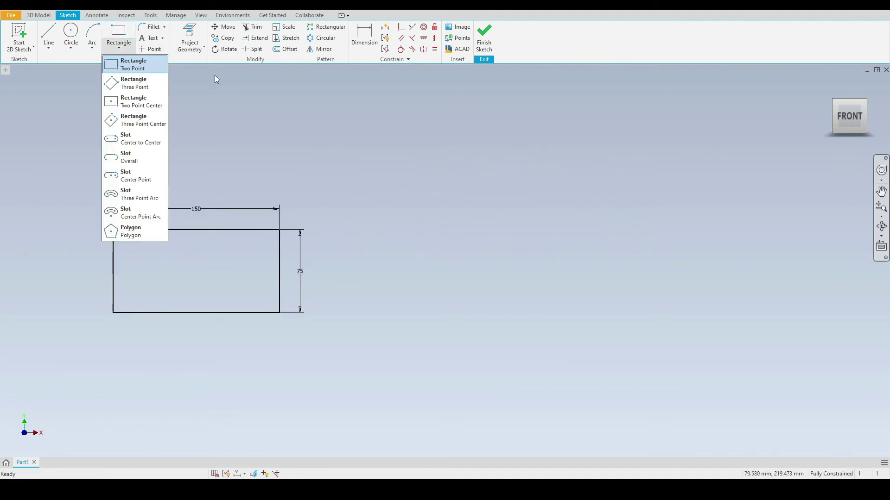
- Draw a three-point rectangle with a 250 mm edge tilted at 5° and 60 mm width
click(148, 87)
middle_drag(512, 201, 443, 199)
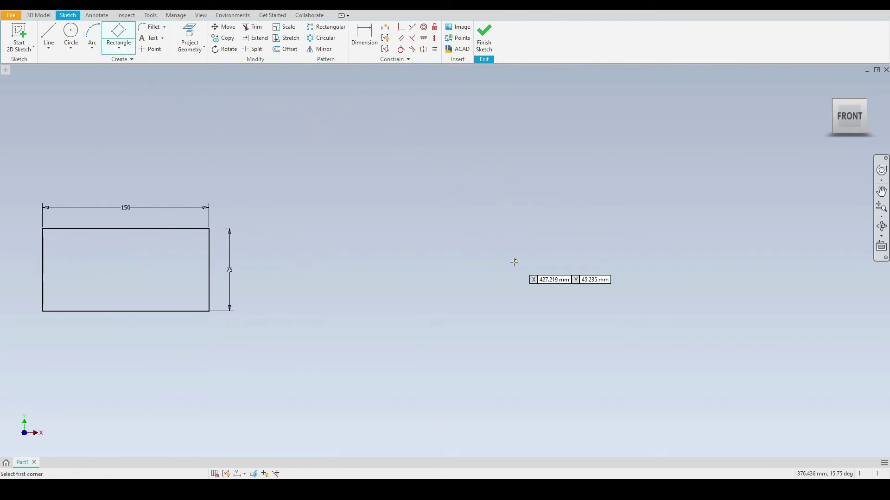
click(381, 279)
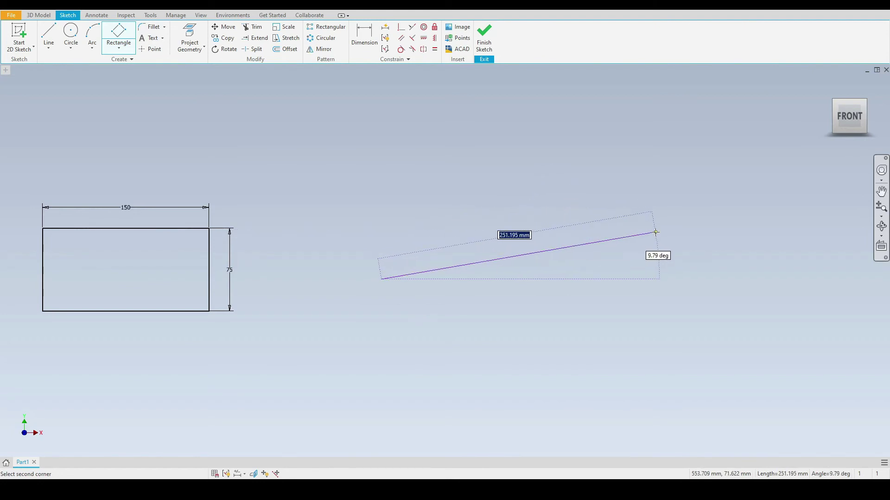
text(25)
key(Tab)
text(5)
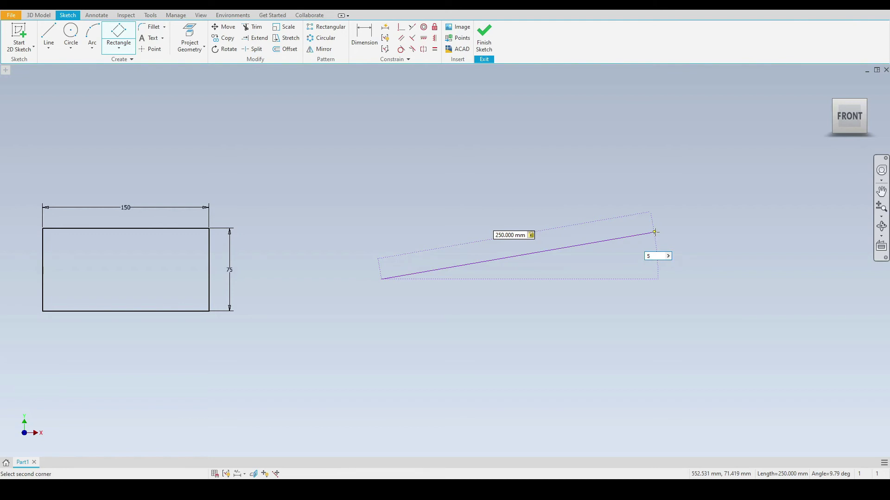
key(Return)
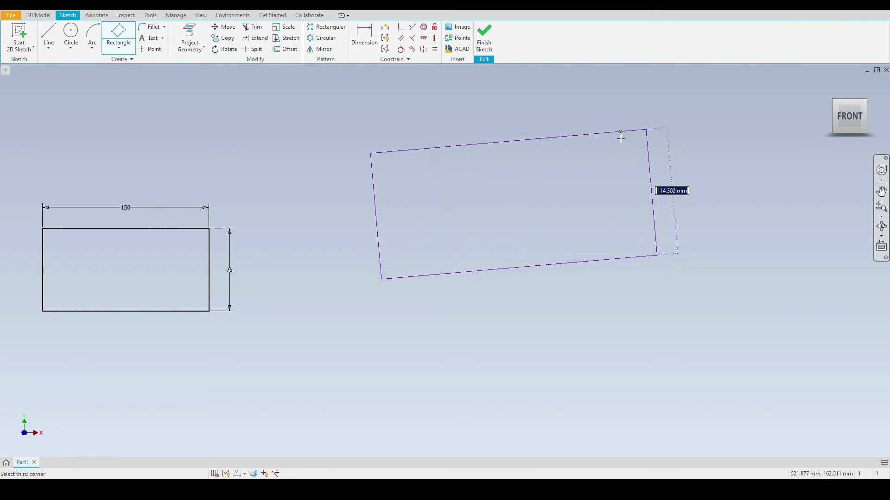
text(60)
key(Return)
right_click(473, 141)
key(Escape)
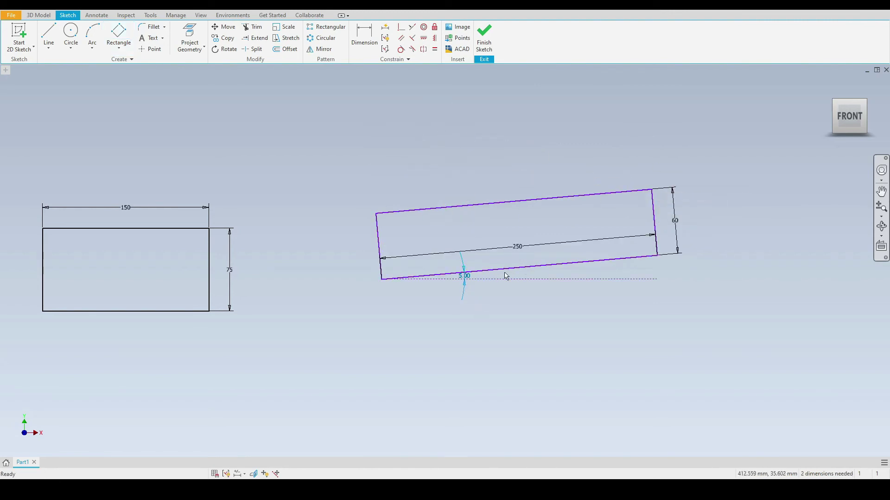
- Move the 5.00 angle dimension to the right end and the 250 dimension above
drag(468, 281, 651, 267)
drag(517, 250, 510, 172)
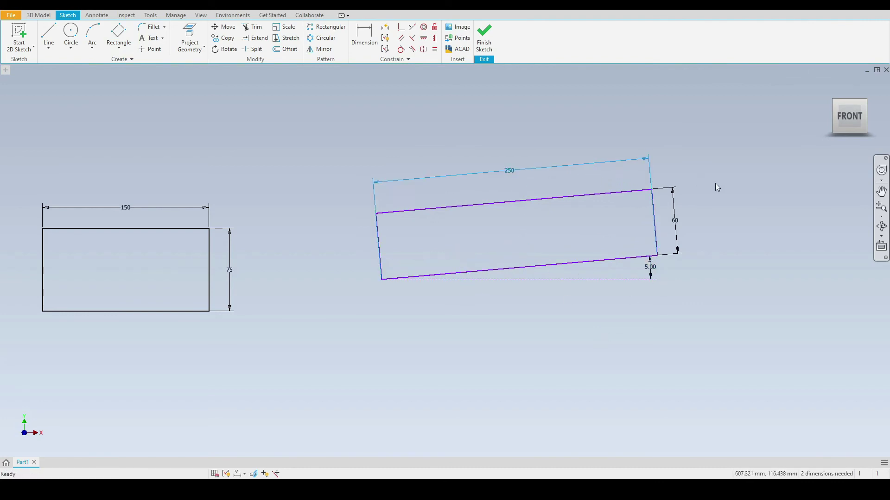
mouse_move(725, 278)
middle_down()
mouse_move(477, 304)
mouse_move(284, 201)
middle_up()
click(132, 50)
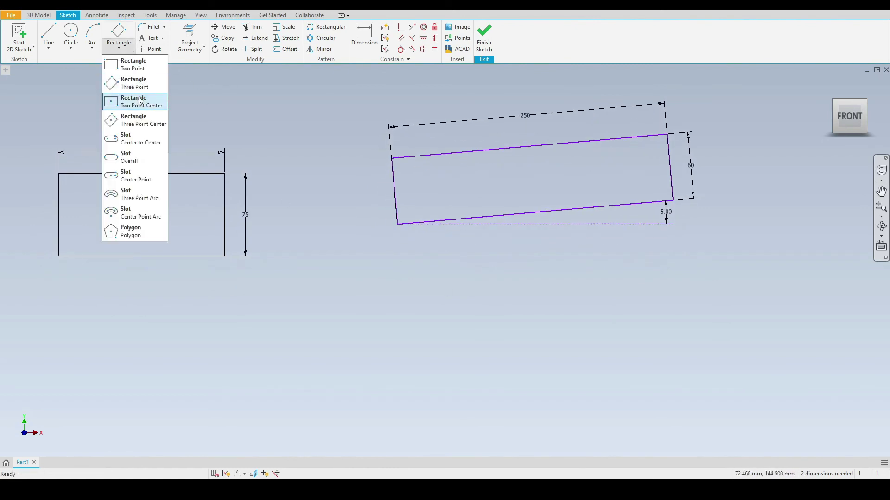
- Draw a freehand two-point centre rectangle with construction diagonals below the tilted rectangle
click(134, 101)
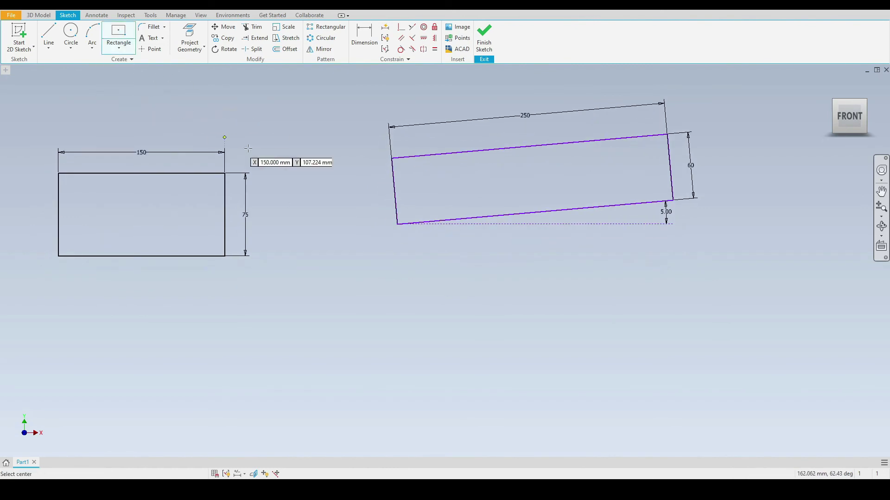
click(474, 338)
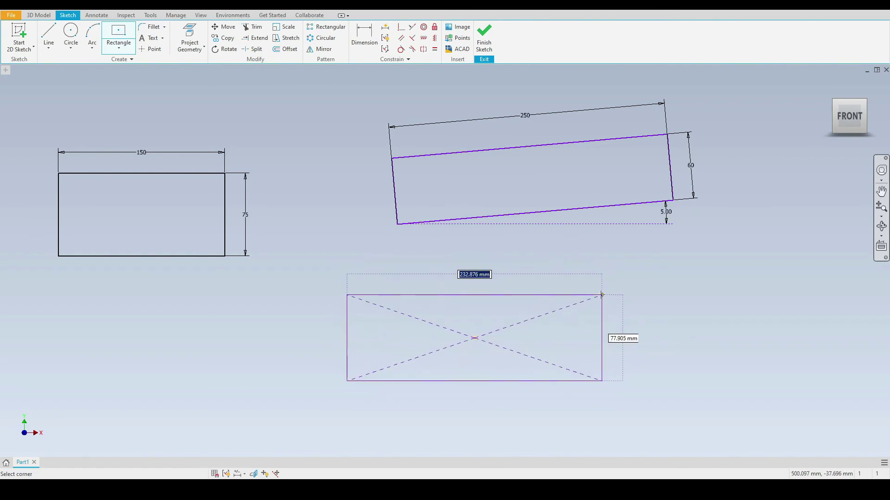
click(584, 292)
right_click(655, 262)
click(686, 282)
middle_drag(440, 348, 563, 249)
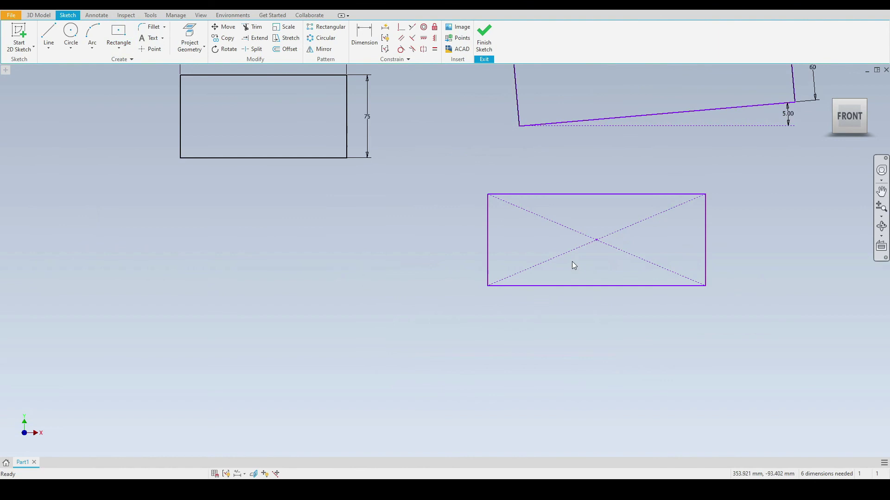
click(116, 46)
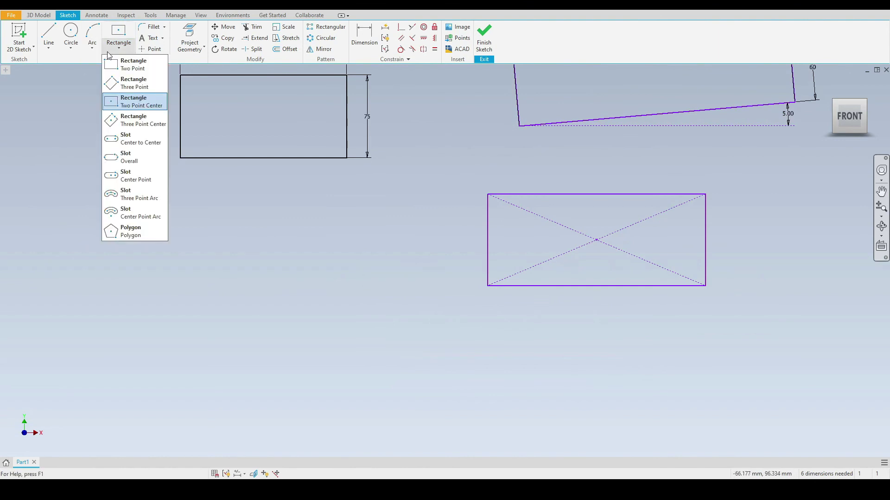
- Draw a tilted three-point centre rectangle at the sketch's lower left
click(135, 120)
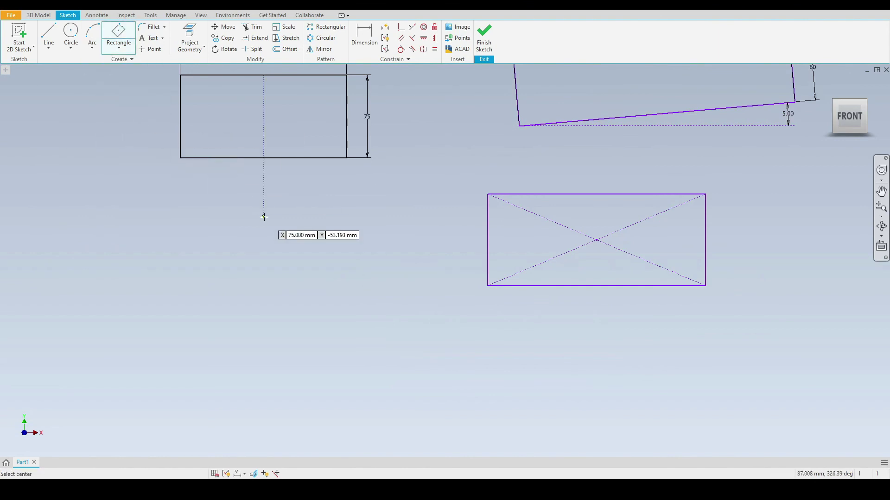
click(198, 325)
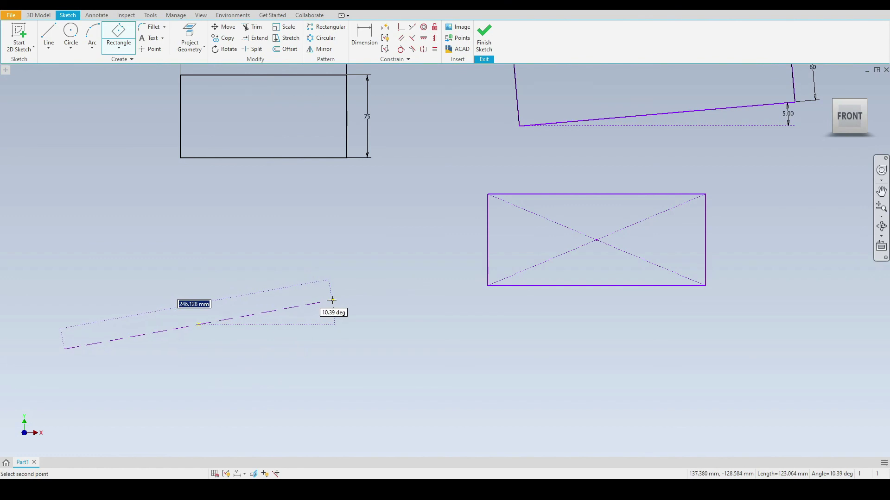
click(332, 300)
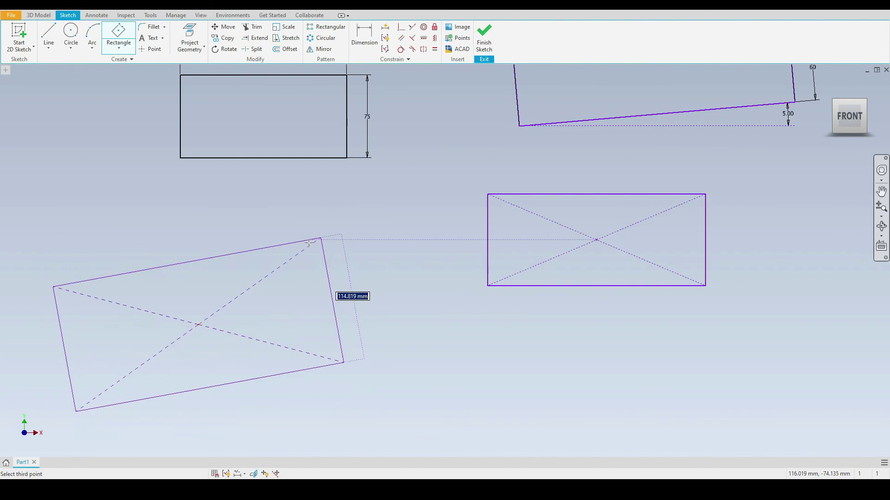
click(313, 262)
right_click(351, 203)
click(307, 204)
scroll(316, 243, up, 2)
- Pan the sketch view to show the two-point, three-point, two-point centre and three-point centre rectangles
middle_drag(326, 206, 355, 234)
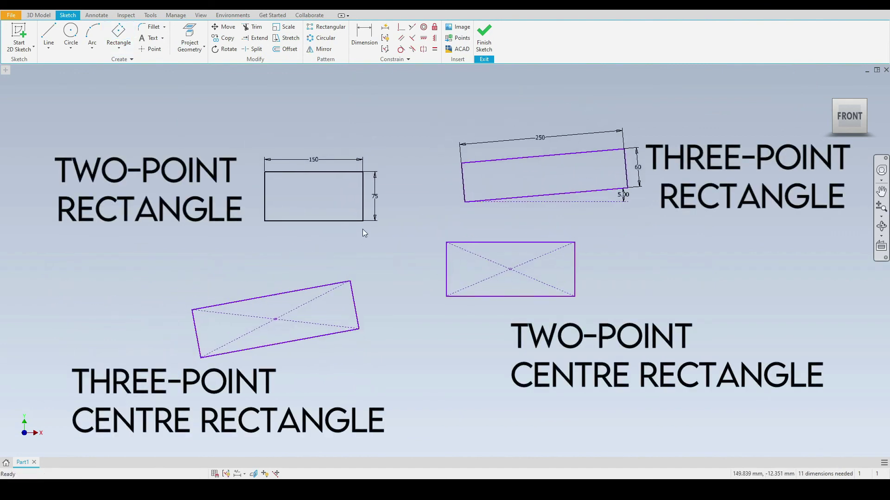